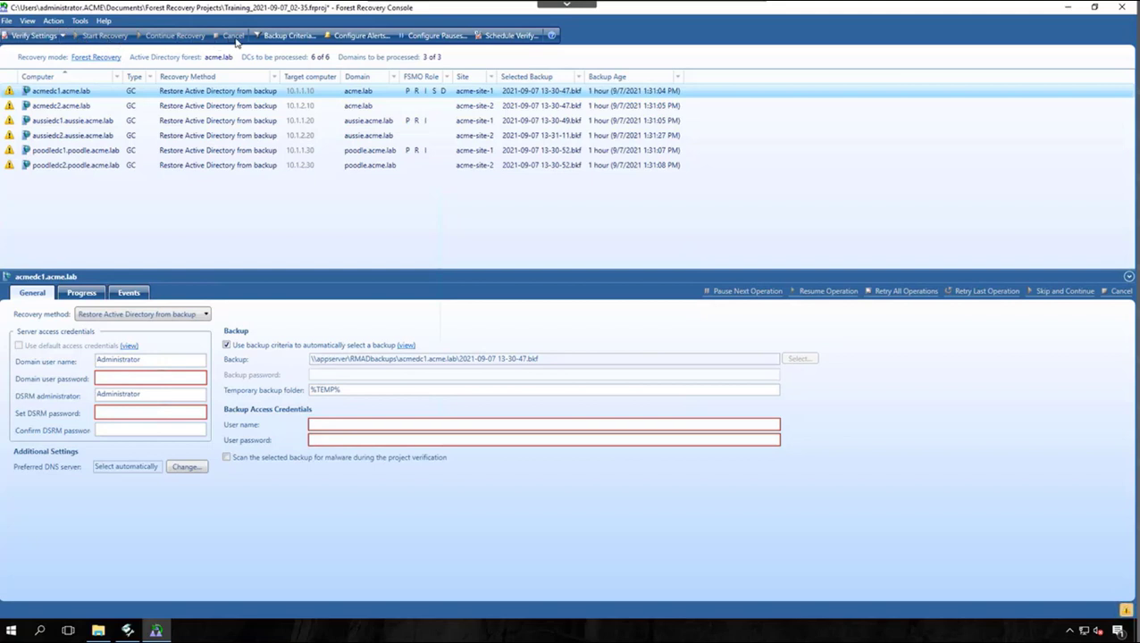
Review the automatic backup selection criteria, including the option to use the latest backup created before a date, and cancel
left_click(305, 39)
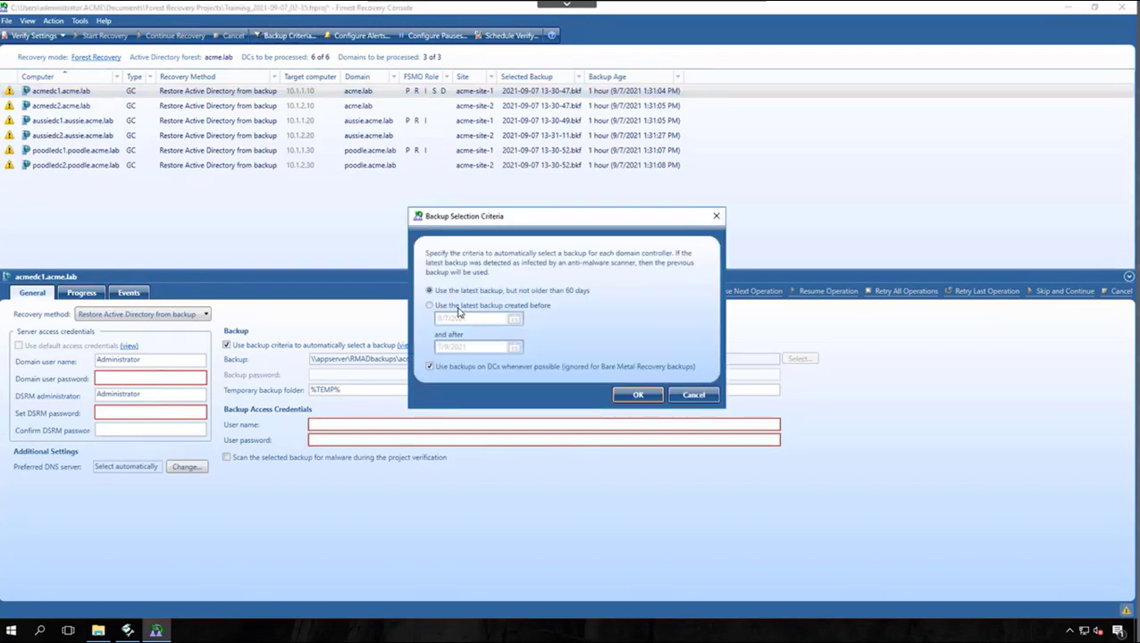
left_click(458, 306)
left_click(699, 400)
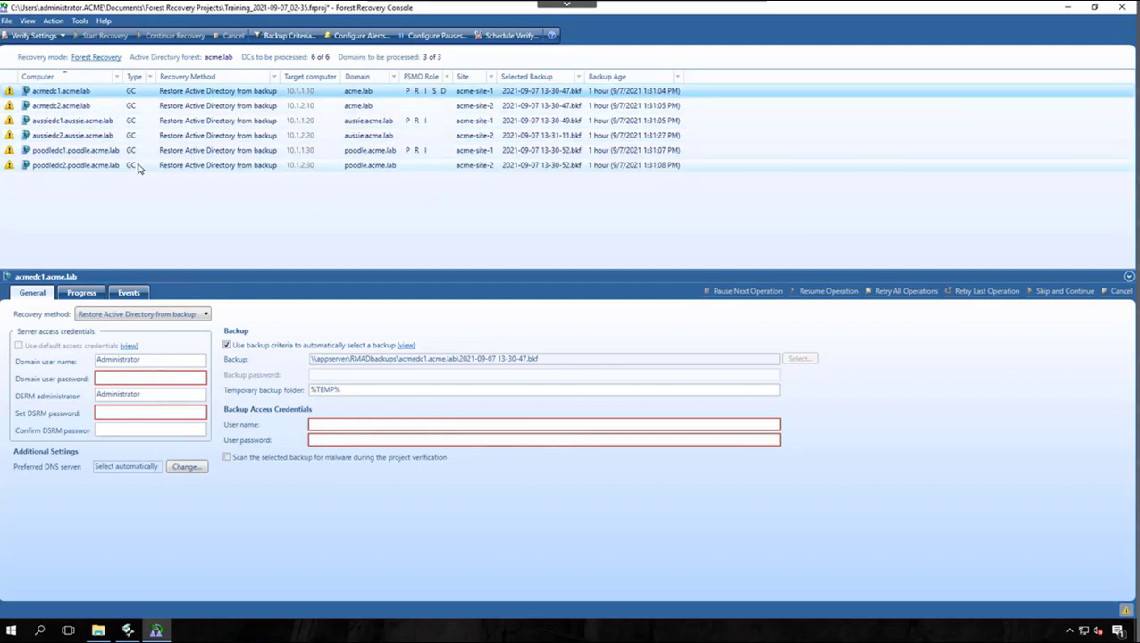
In the recovery project settings, enter the domain, local and DSRM passwords as default access credentials for acme.lab, poodle.acme.lab and aussie.acme.lab
left_click(88, 58)
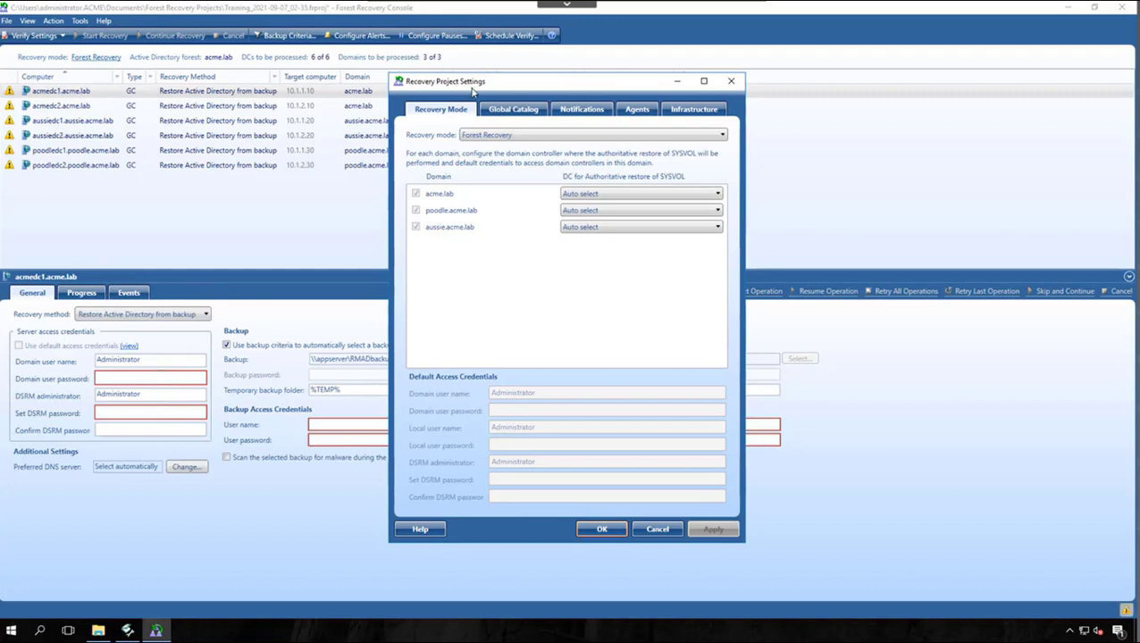
left_click(731, 82)
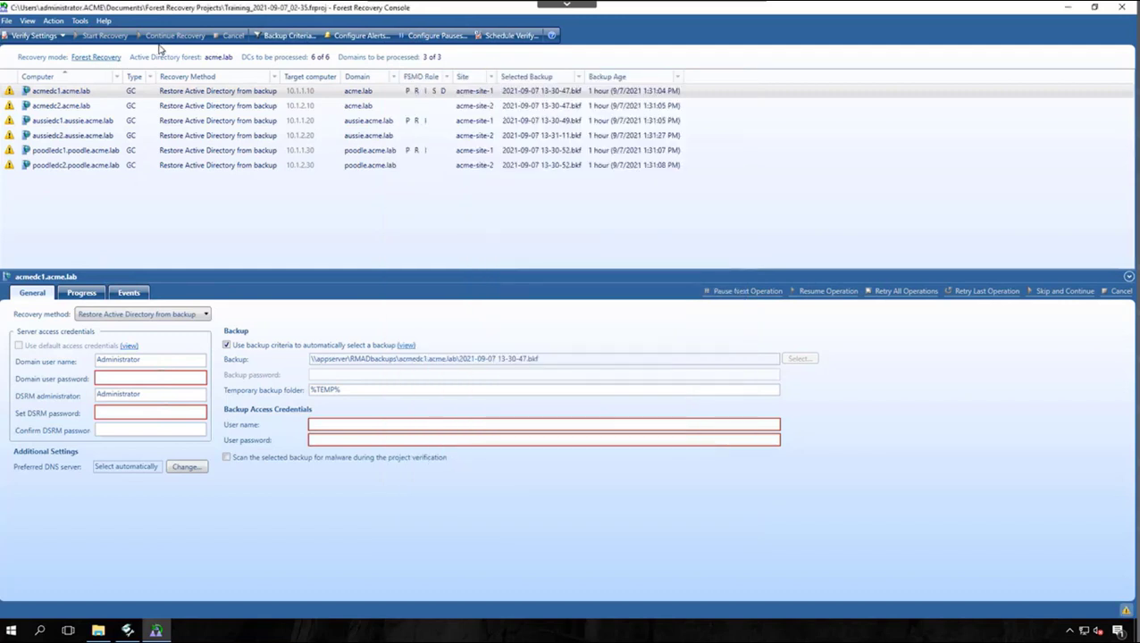
left_click(79, 21)
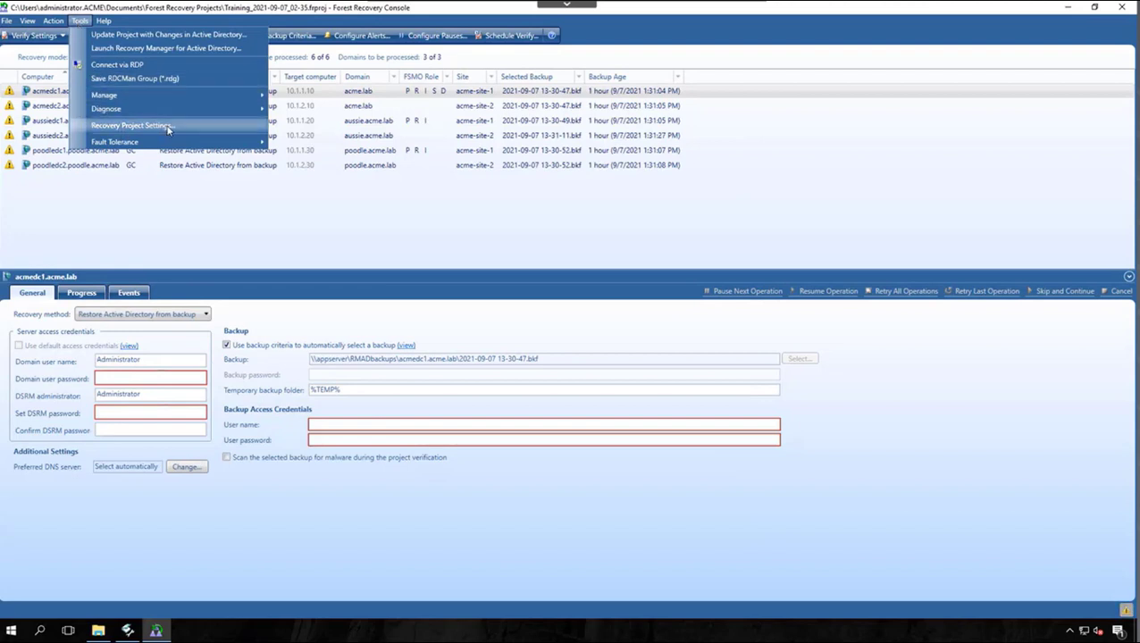
left_click(167, 130)
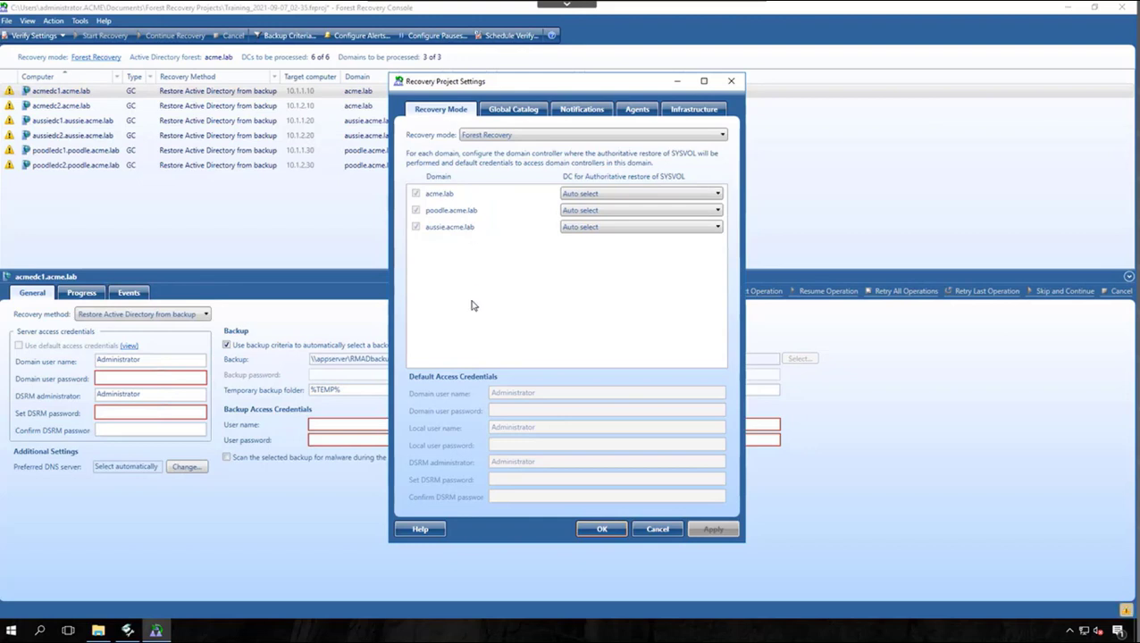
left_click(446, 196)
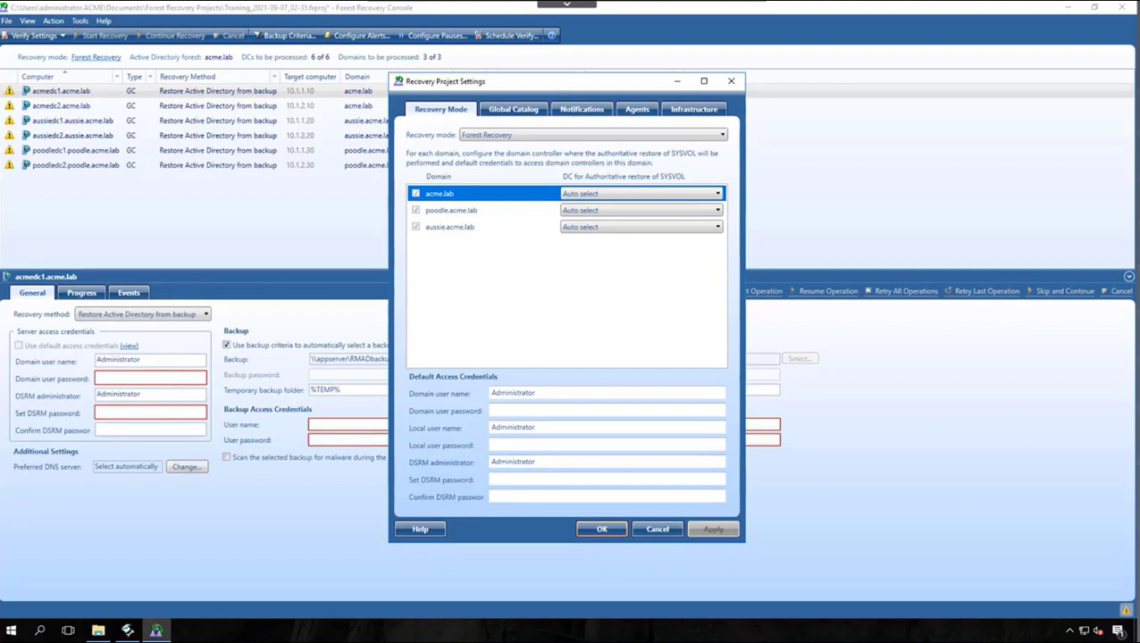
left_click(523, 295)
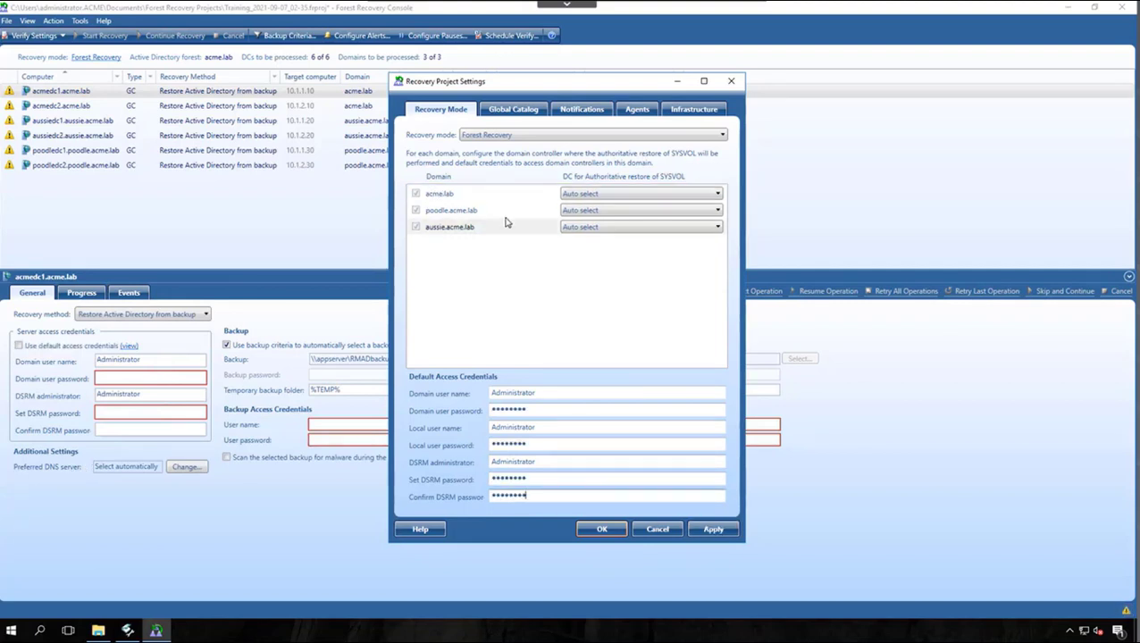
Check the default access credentials of each domain and the domain controllers offered for acme.lab's authoritative SYSVOL restore
left_click(480, 197)
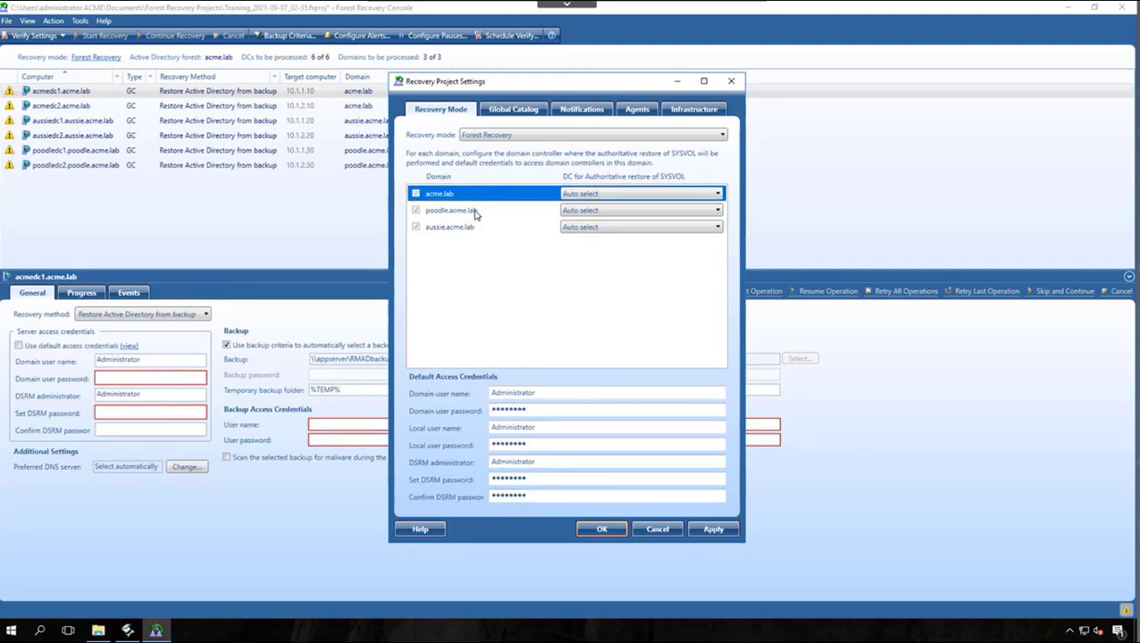
left_click(476, 212)
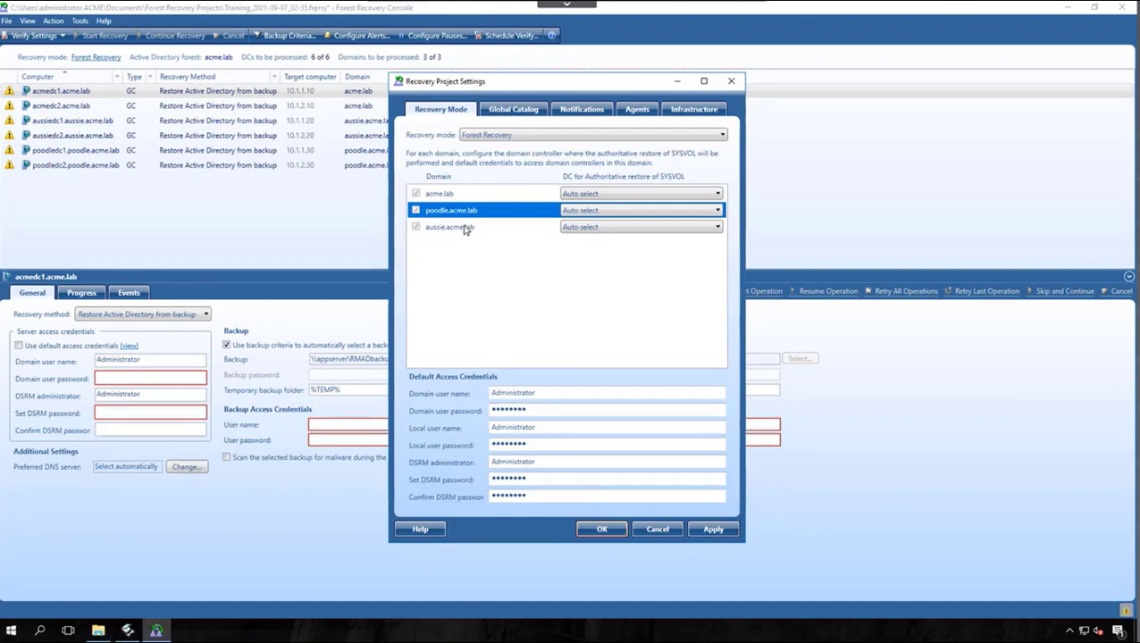
left_click(464, 227)
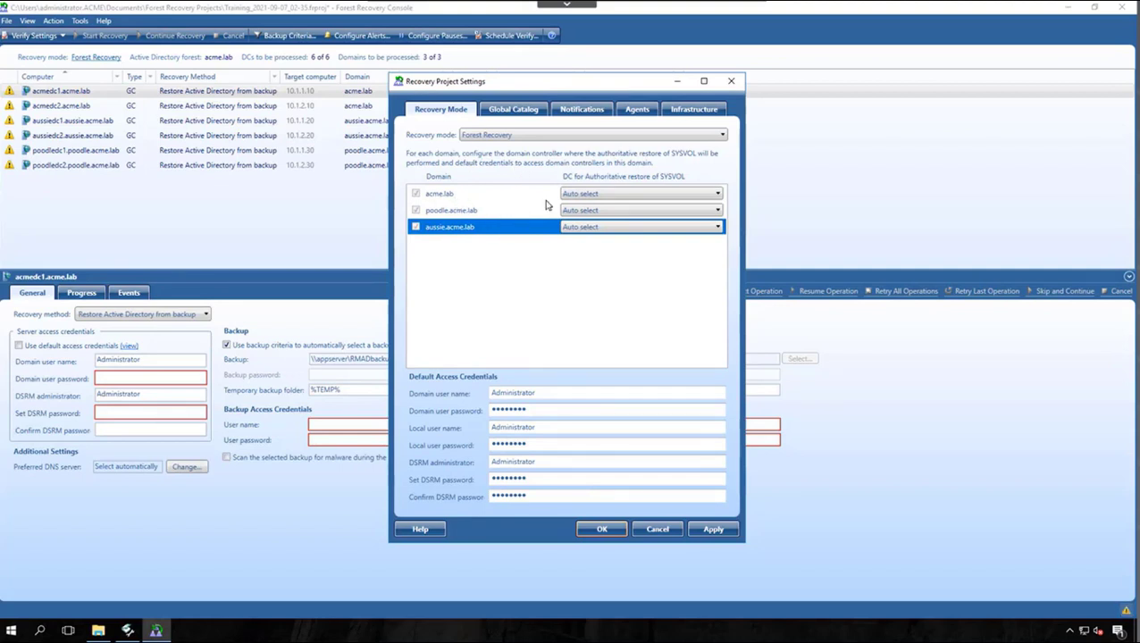
left_click(623, 195)
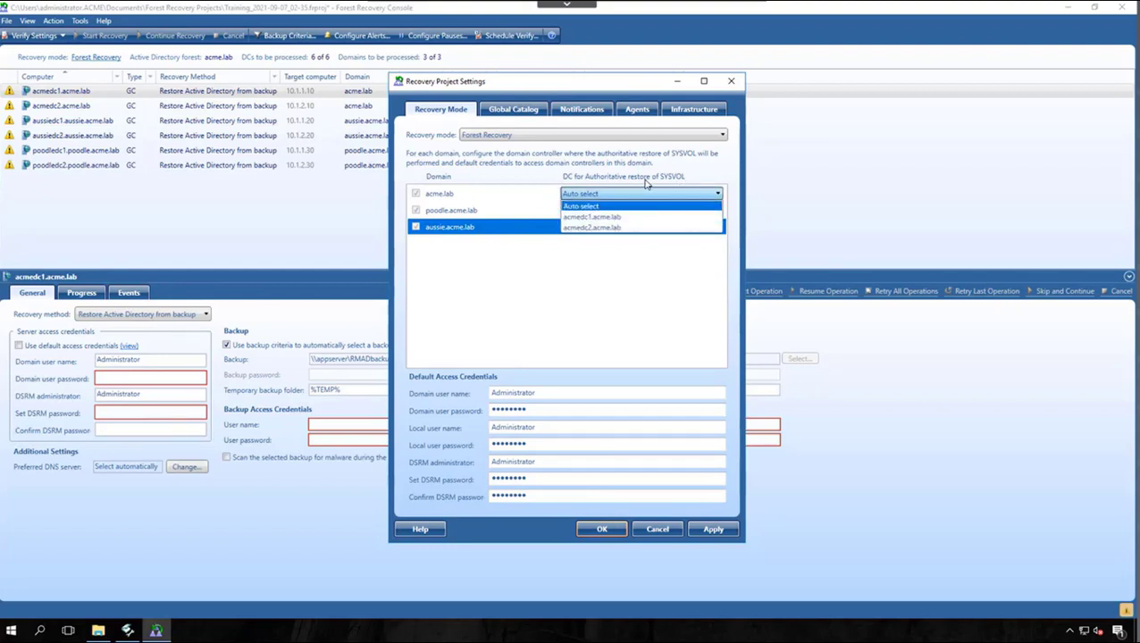
left_click(650, 179)
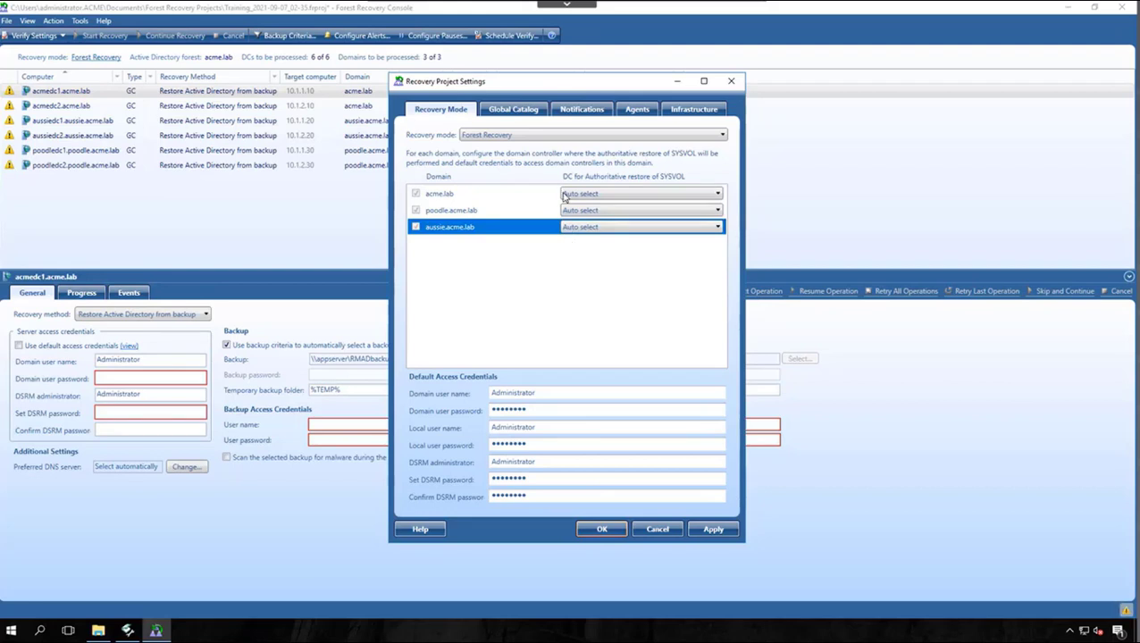
Review the global catalog options, viewing the description of "Rebuild GC, advertise normally" and returning to "Keep GC intact"
left_click(518, 111)
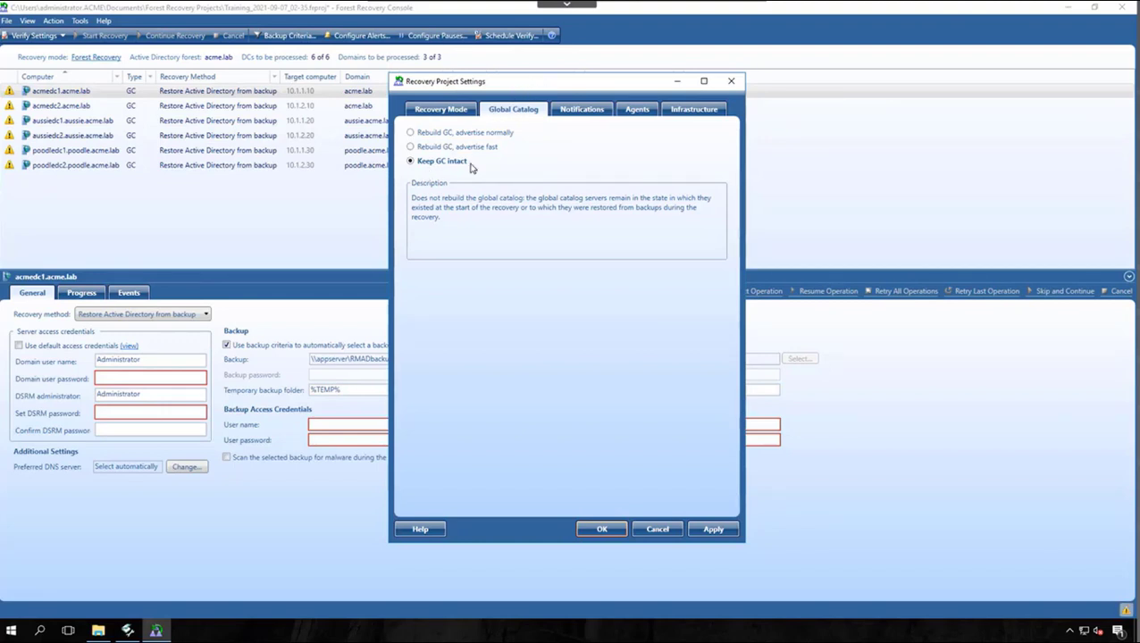
left_click_drag(505, 89, 515, 98)
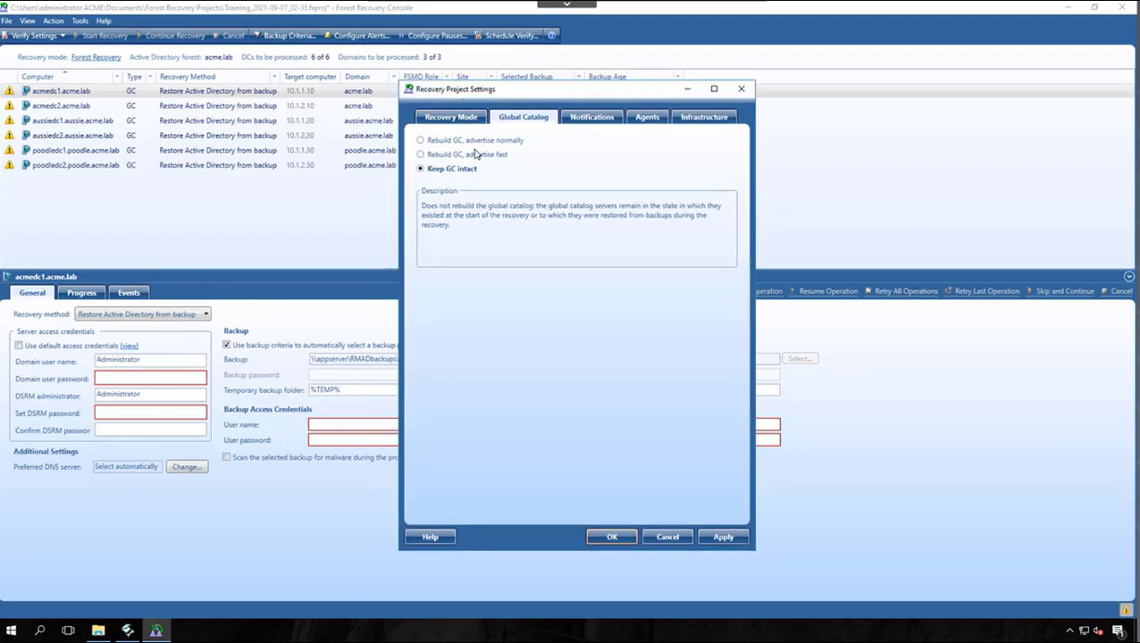
left_click(435, 141)
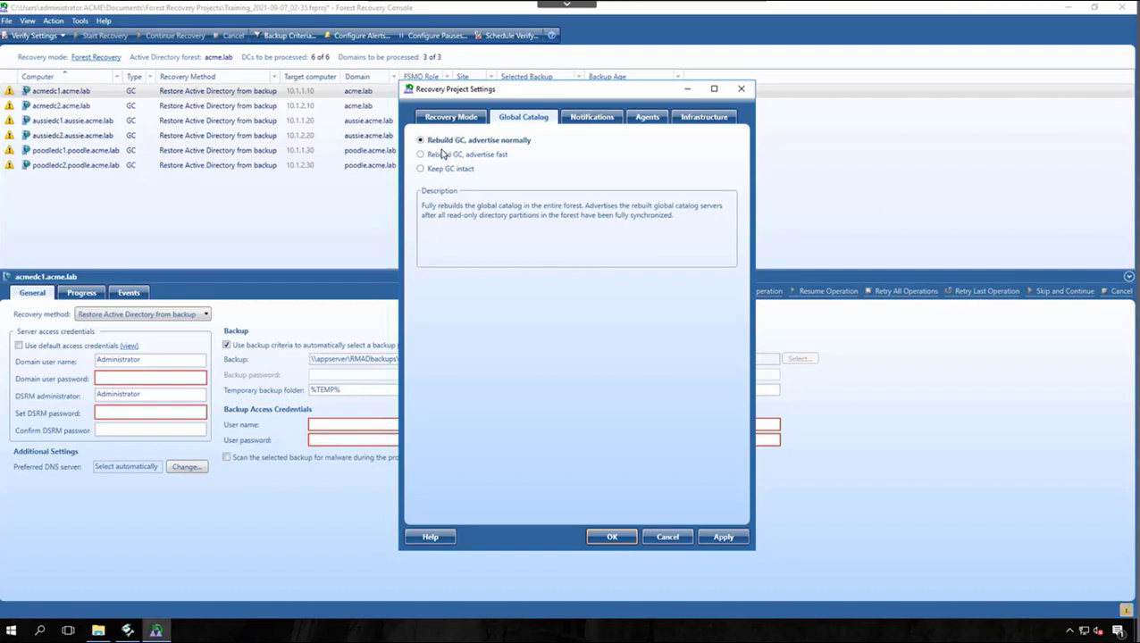
left_click(437, 170)
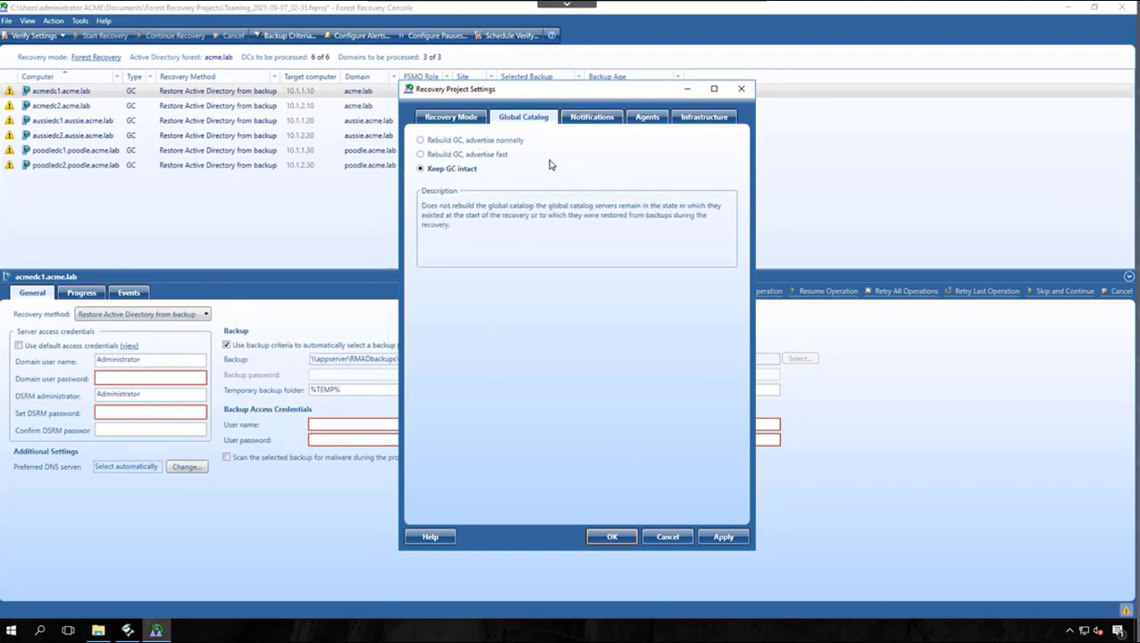
Review the project's notification, agent port and Microsoft Azure infrastructure settings
left_click(597, 120)
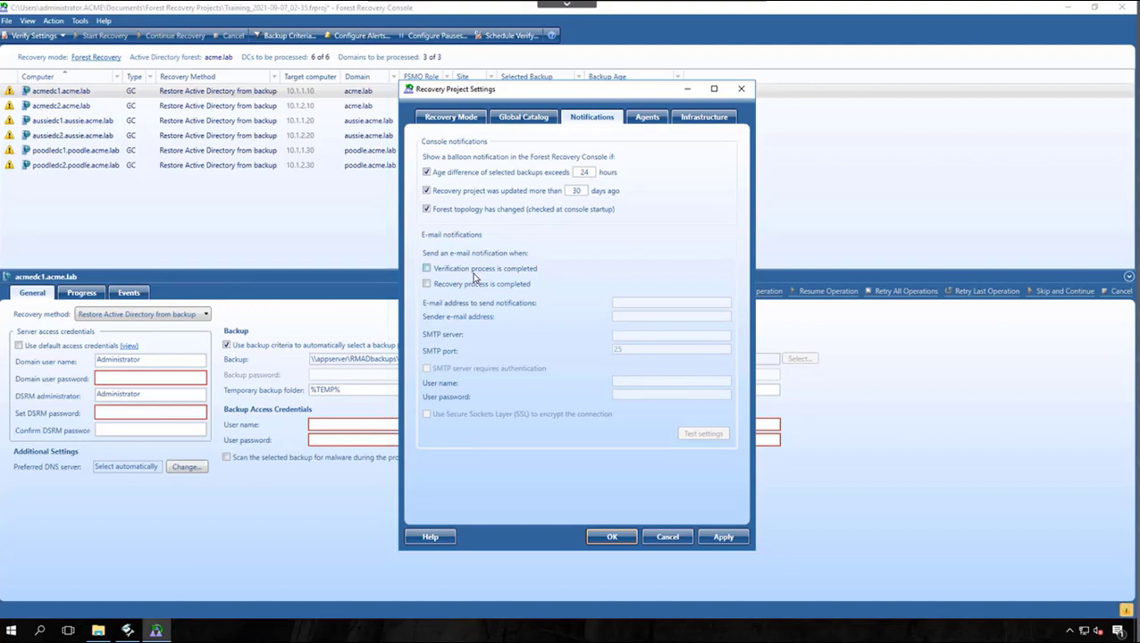
left_click(644, 117)
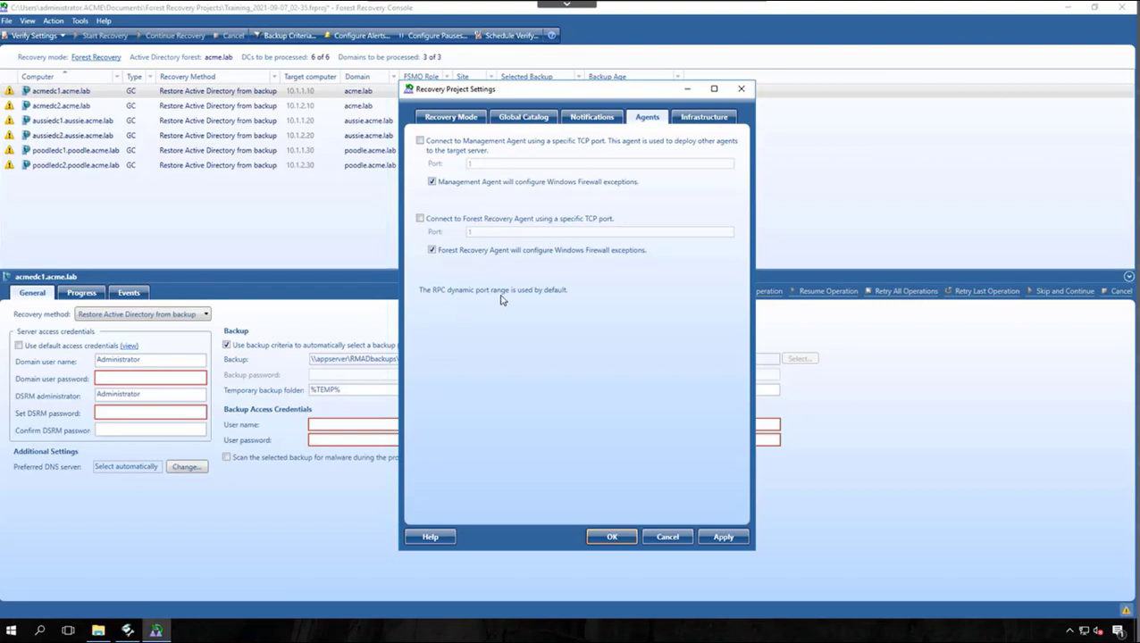
left_click(705, 117)
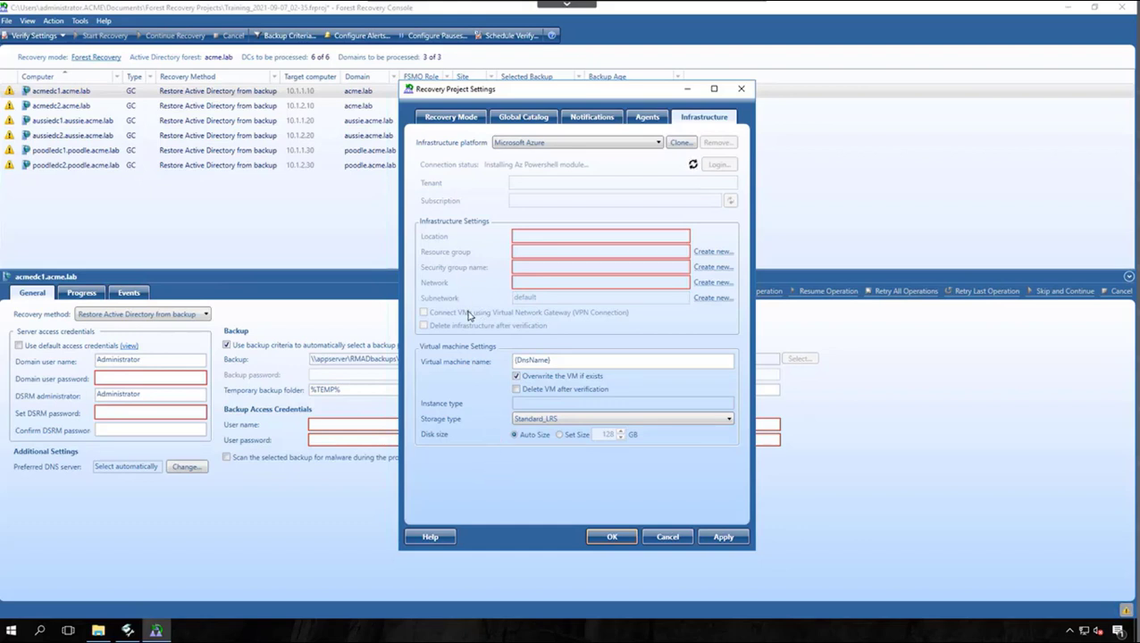
Return to the recovery mode settings, apply the recovery project settings and close them
left_click(458, 122)
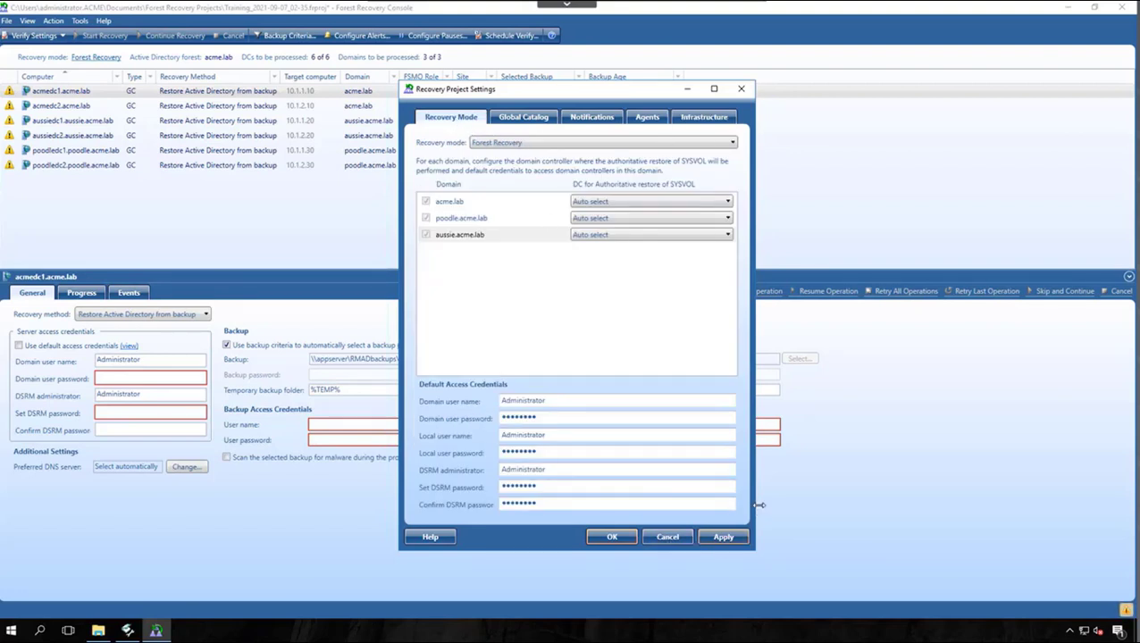
left_click(729, 540)
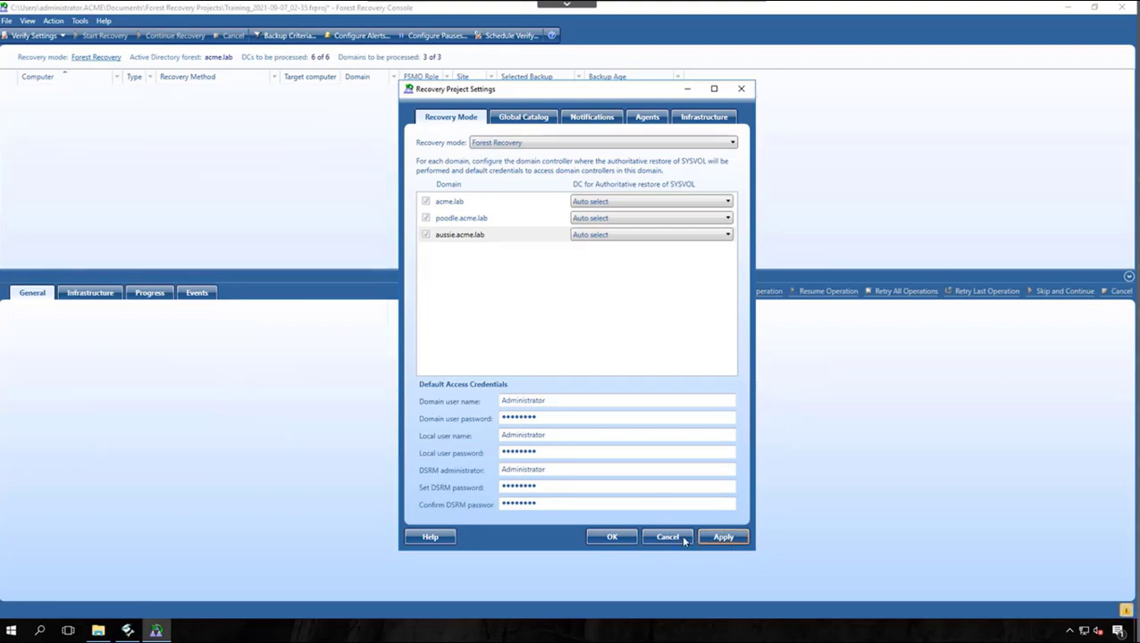
left_click(613, 538)
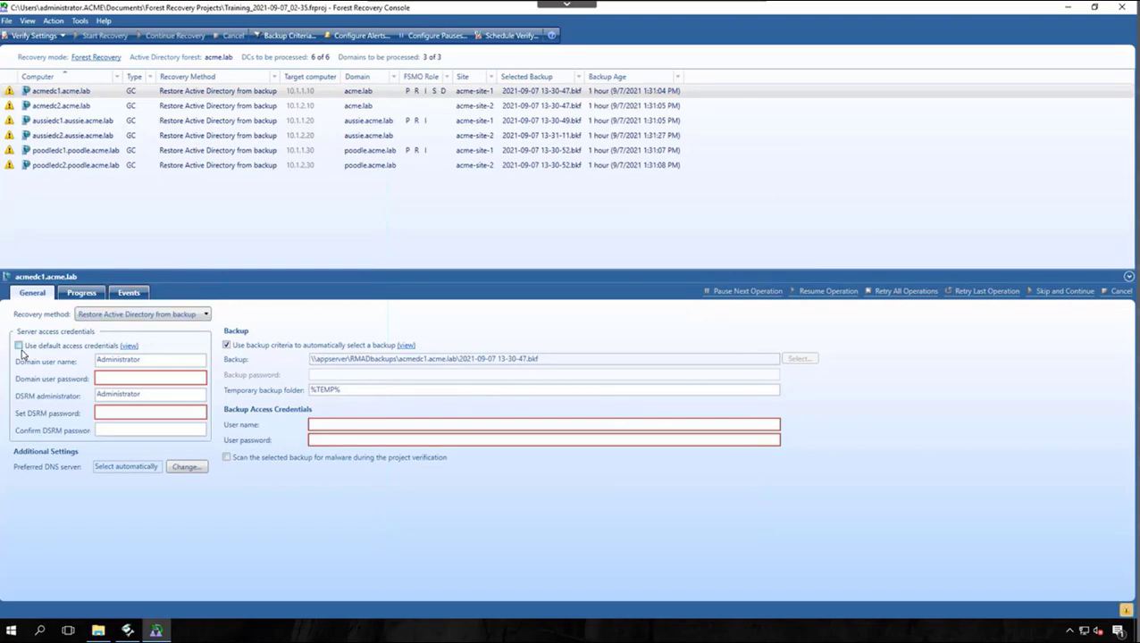
Turn on the default access credentials for all six domain controllers at once
left_click(65, 167, "shift")
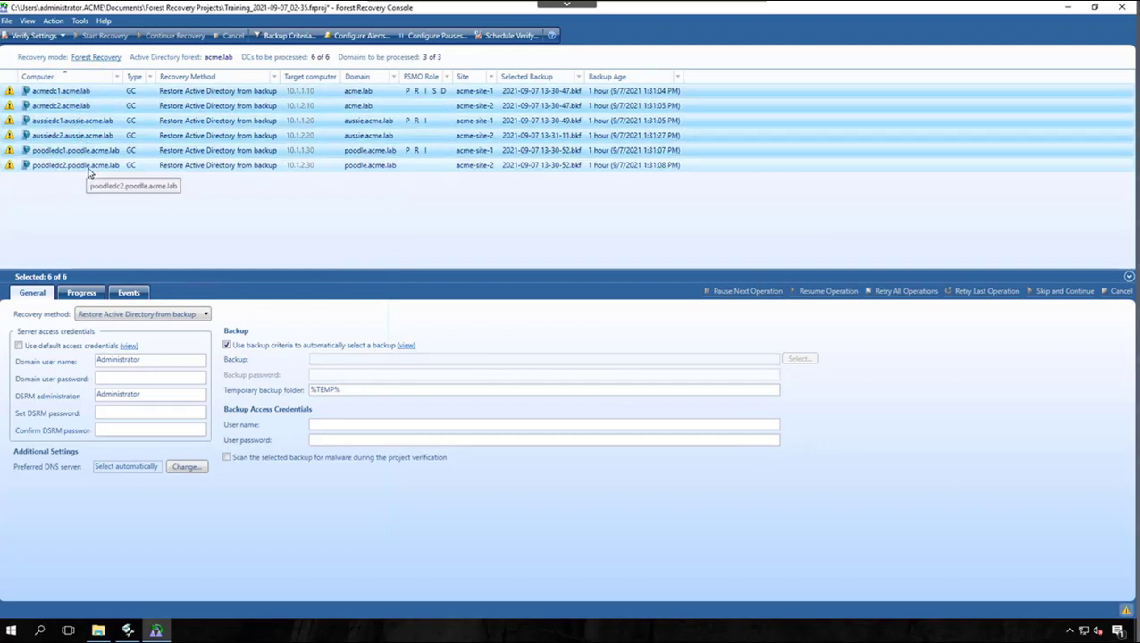
left_click(19, 347)
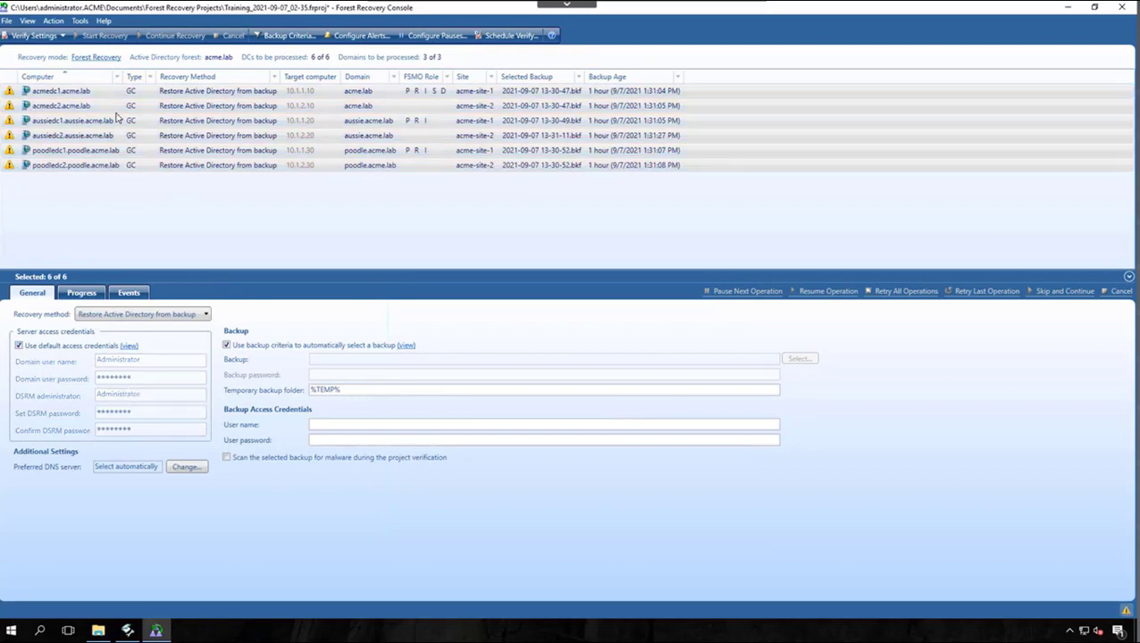
Check the server access credentials of acmedc1, aussiedc1, poodledc1 and poodledc2 individually
left_click(89, 91)
left_click(75, 120)
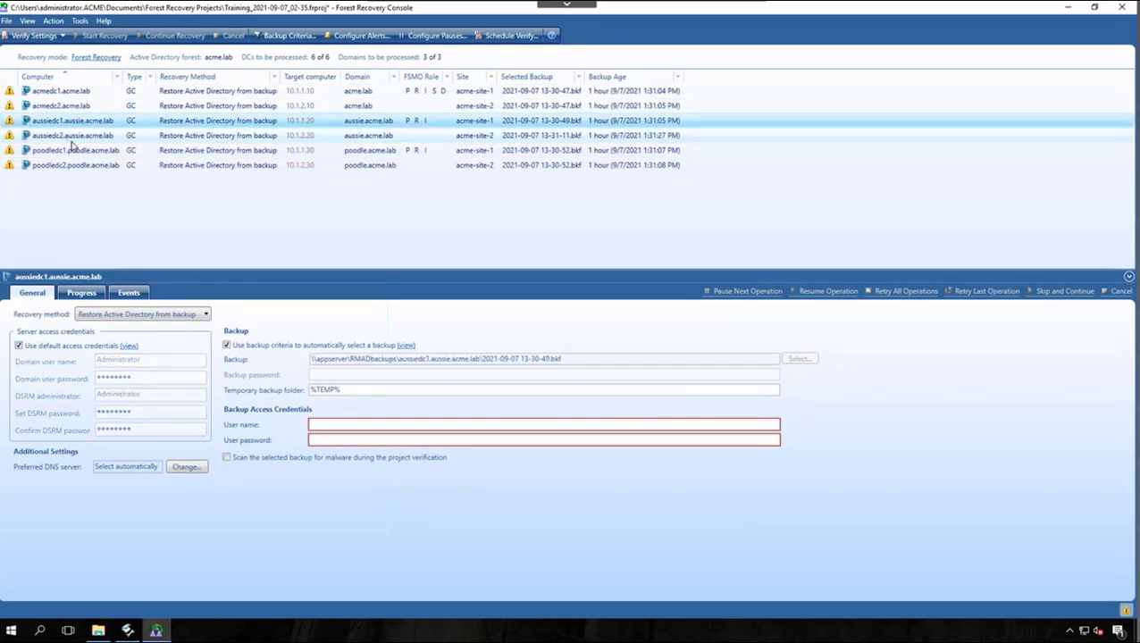
left_click(86, 151)
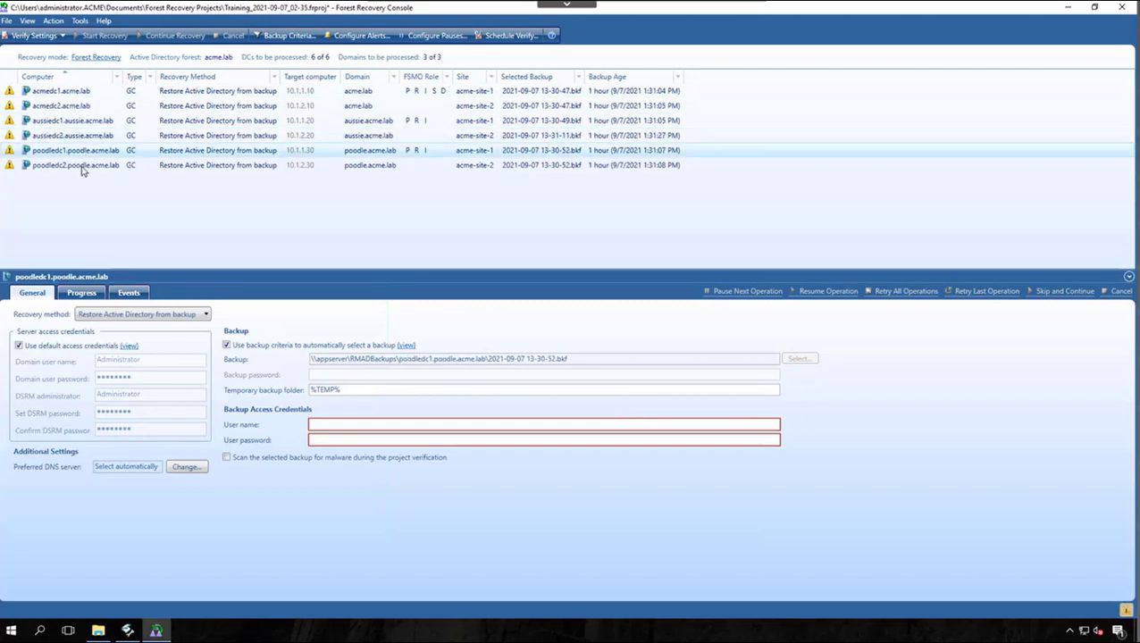
left_click(83, 169)
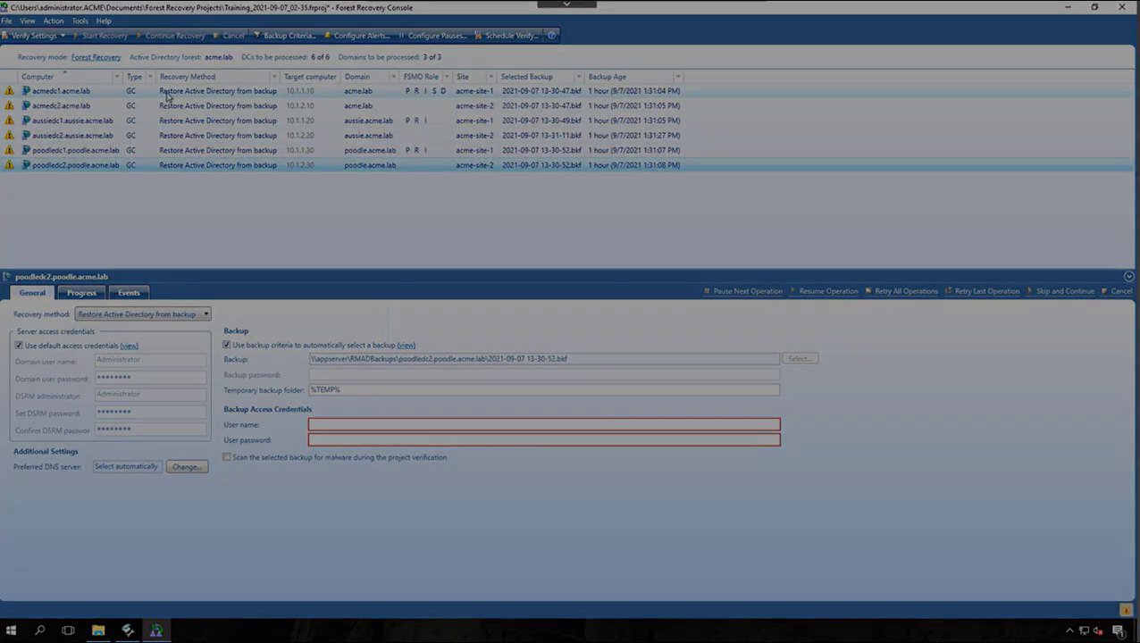